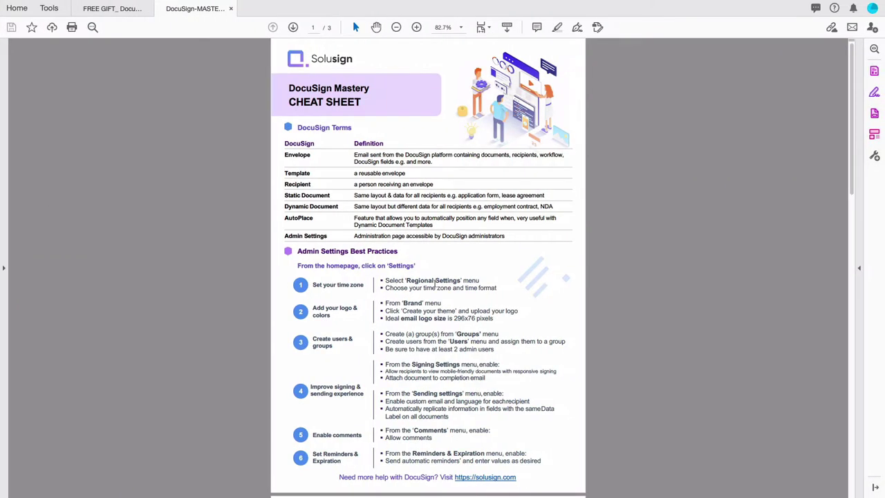
scroll(434, 284, "down", 3)
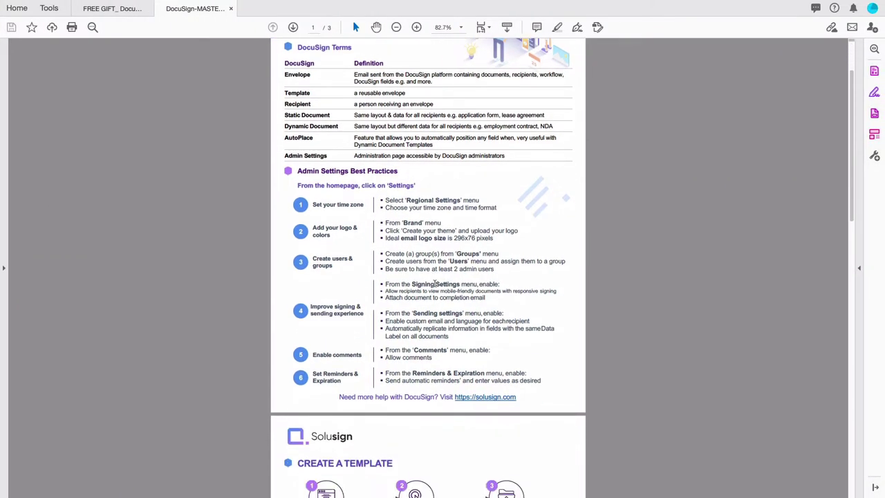
scroll(434, 283, "up", 3)
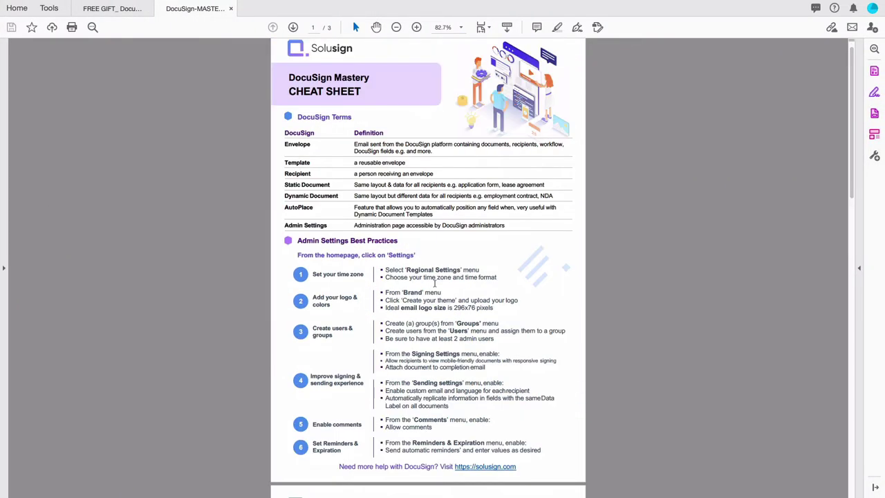
scroll(434, 282, "down", 10)
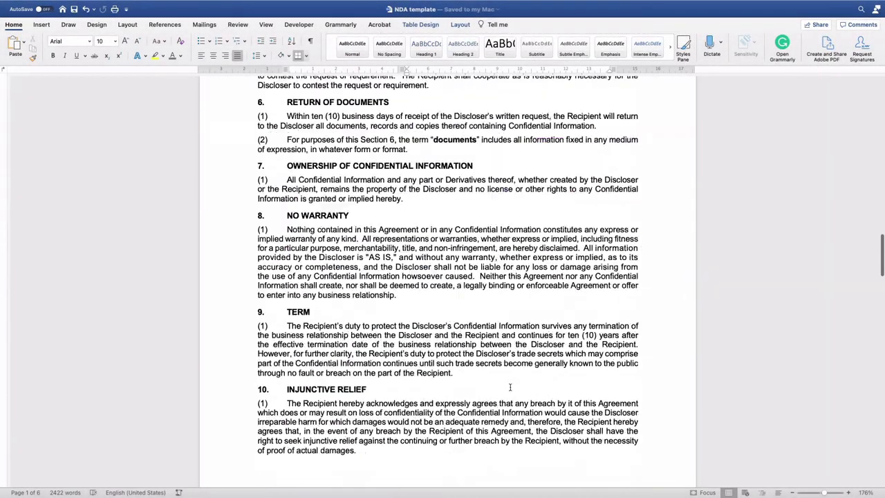
scroll(510, 387, "down", 15)
scroll(510, 385, "up", 5)
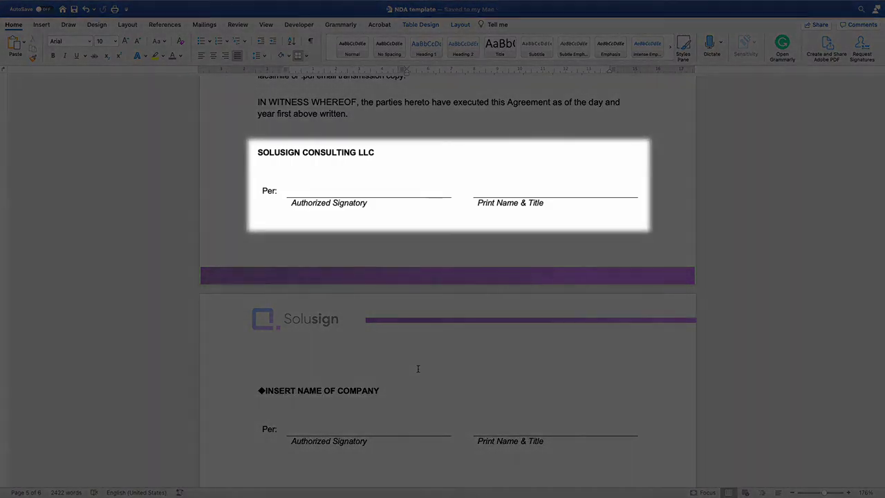
right_click(419, 370)
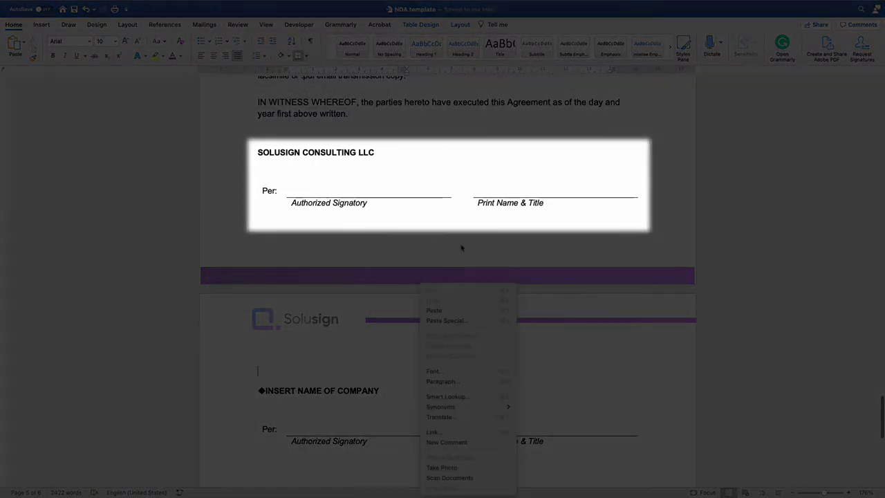
key("Escape")
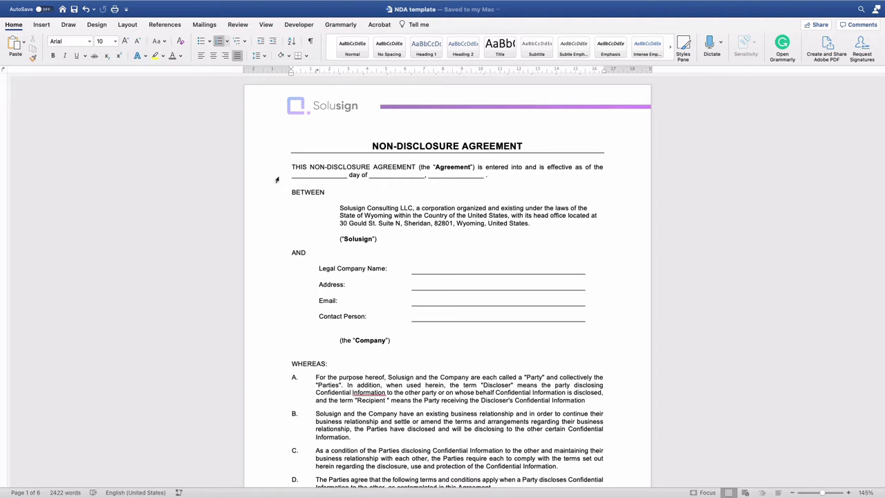
Step: Delete the blank 'day of' date line so the opening sentence ends 'effective as of the'
left_click(546, 214)
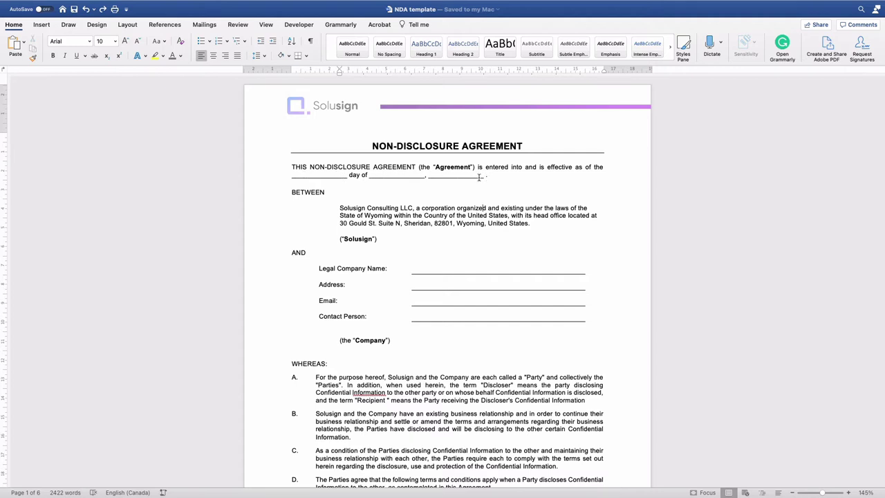
left_click(264, 180)
key("super+j")
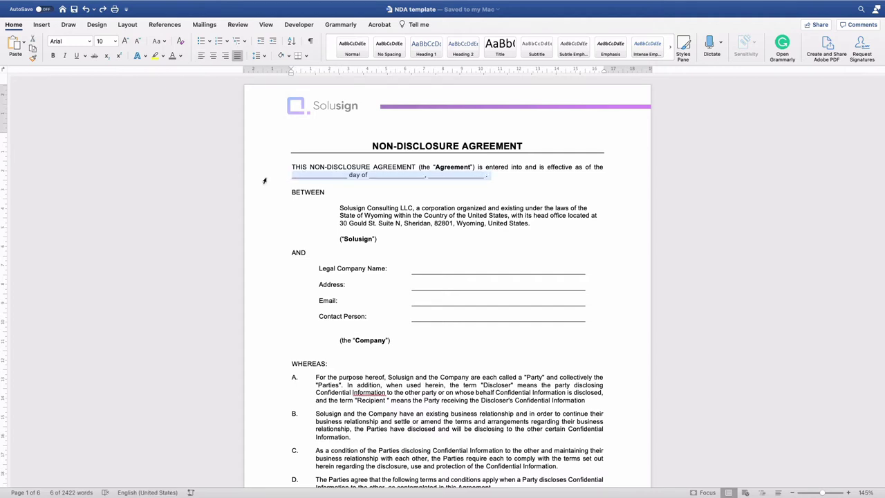
key("BackSpace")
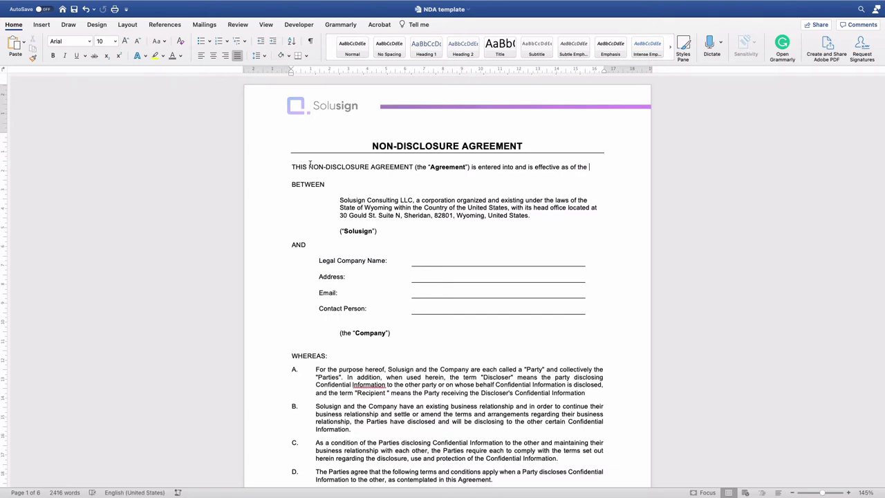
Step: Insert a blank row at the Address line of the company details table for a second address line
scroll(304, 169, "down", 1)
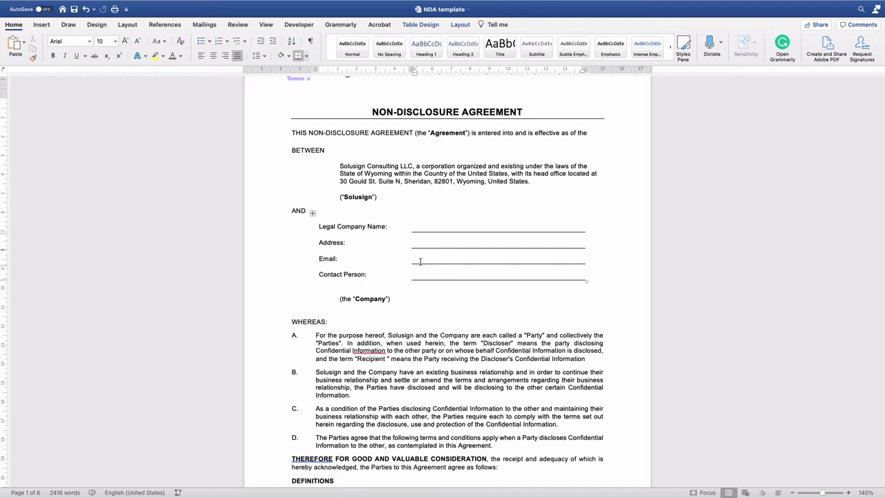
left_click(419, 260)
left_click(419, 275)
right_click(426, 244)
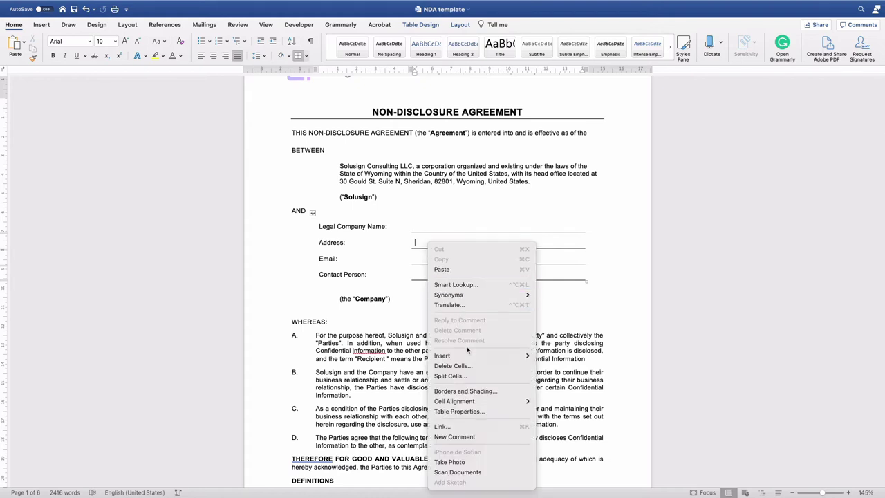
mouse_move(488, 356)
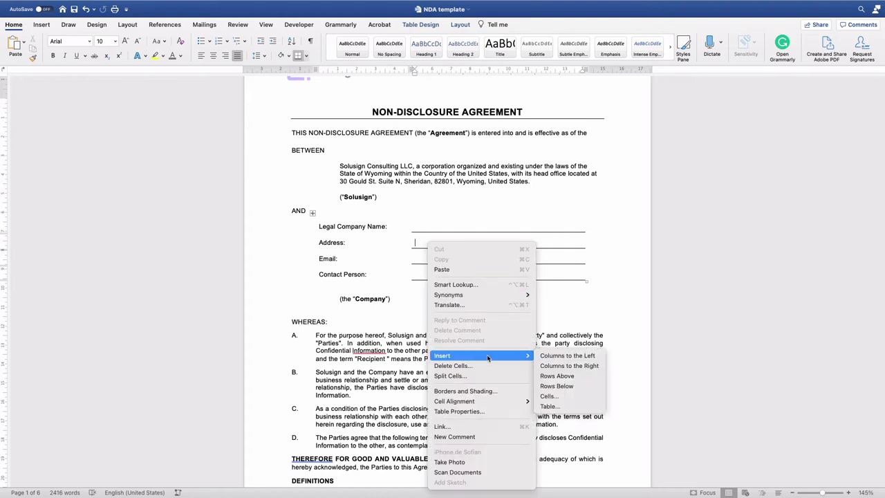
left_click(556, 376)
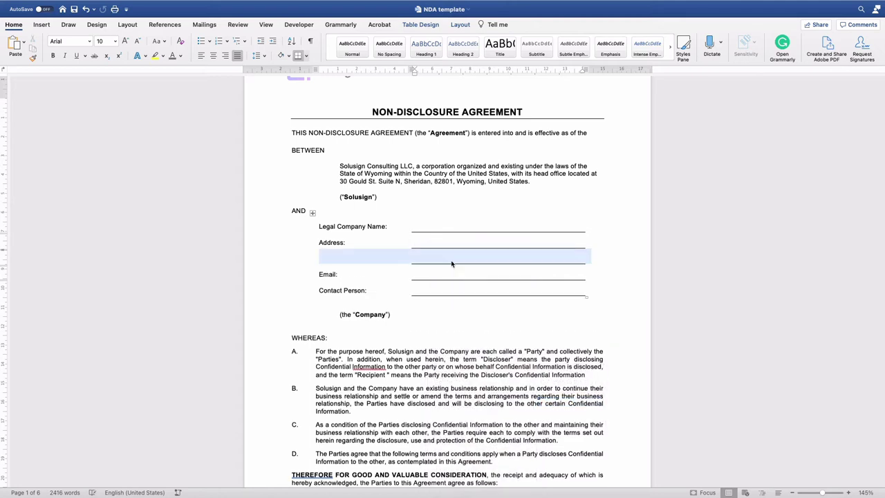
left_click(412, 258)
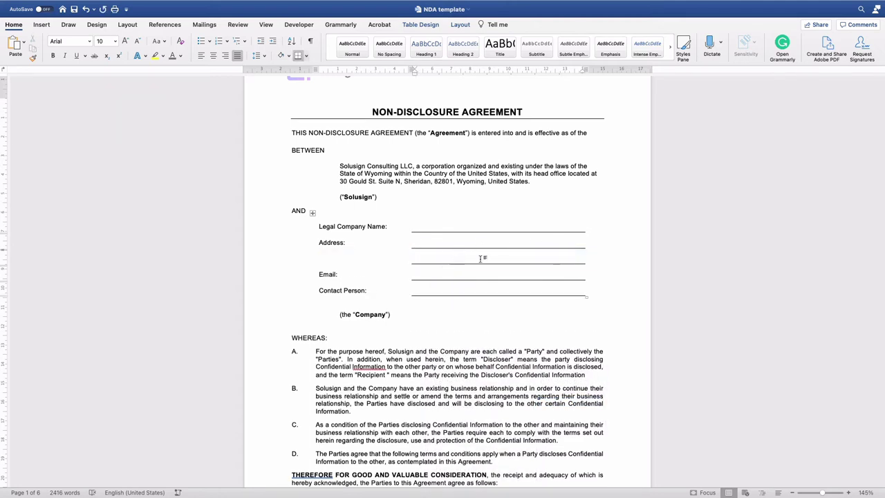
key("Up")
key("Up")
scroll(478, 294, "down", 1)
Step: Scroll down and open the Solusign Book a Call scheduler
scroll(479, 294, "down", 20)
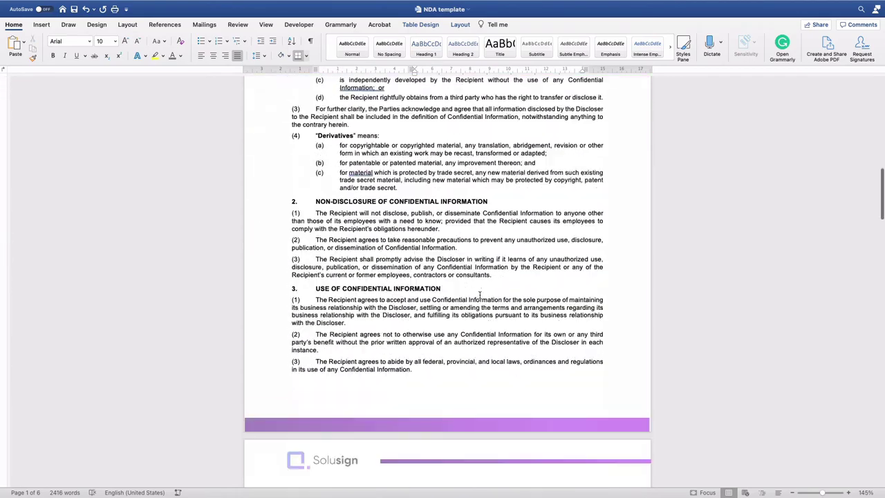
scroll(479, 294, "down", 20)
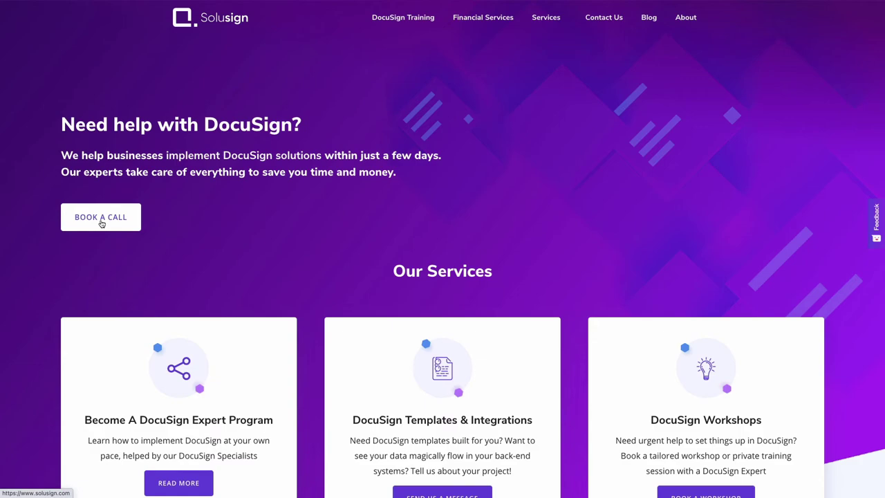
left_click(102, 223)
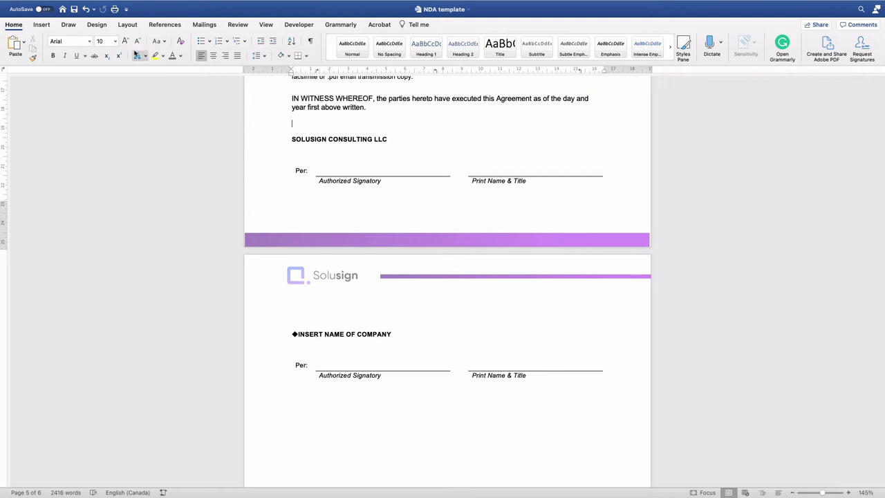
Step: Put a page break before the SOLUSIGN CONSULTING LLC block and remove the leftover empty line
left_click(43, 25)
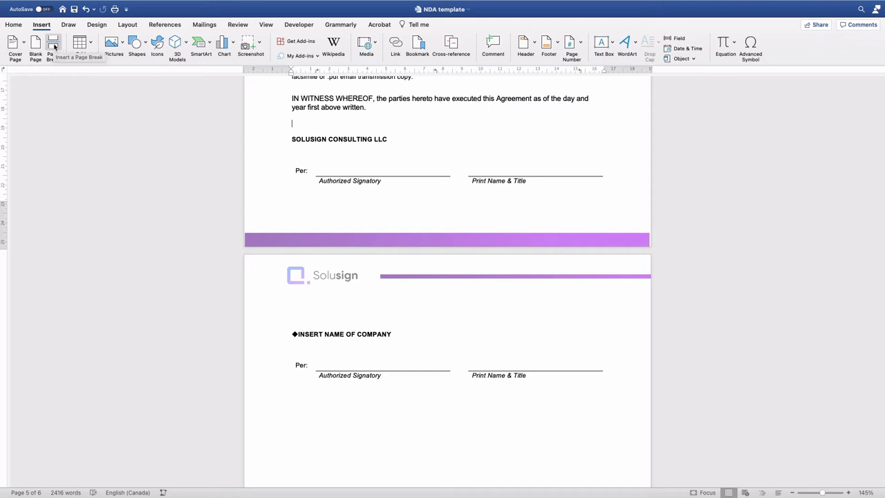
left_click(54, 46)
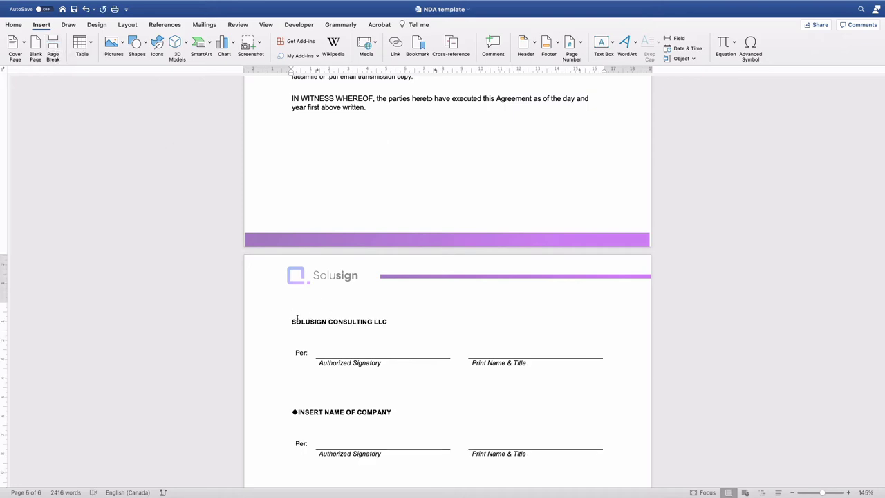
key("Delete")
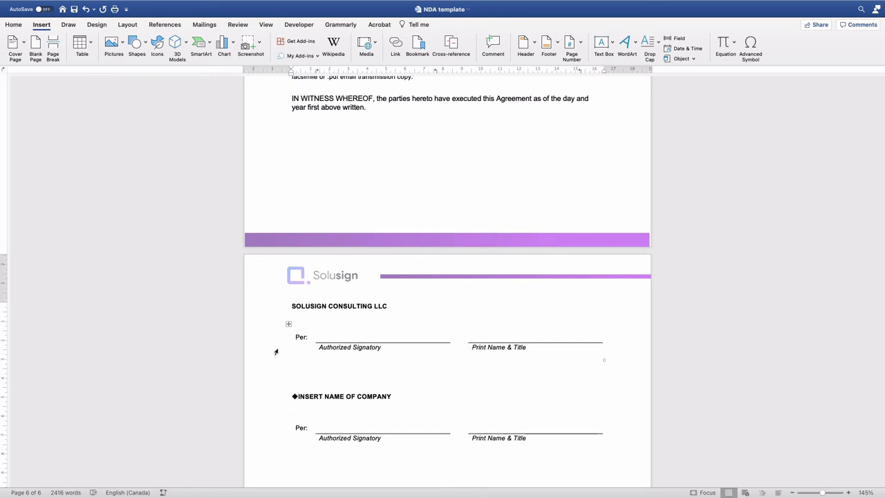
Step: Insert a five-row, four-column table below the second signature block
left_click(289, 331)
left_click(332, 357)
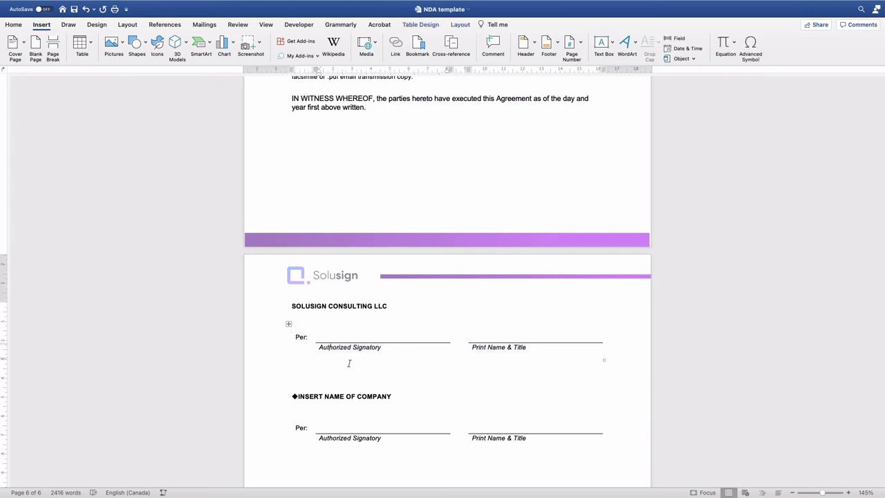
scroll(349, 363, "down", 1)
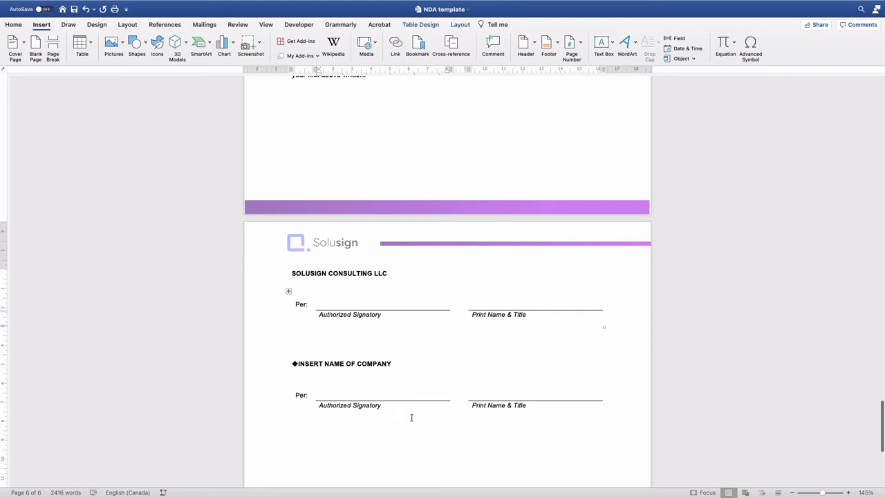
scroll(474, 385, "down", 2)
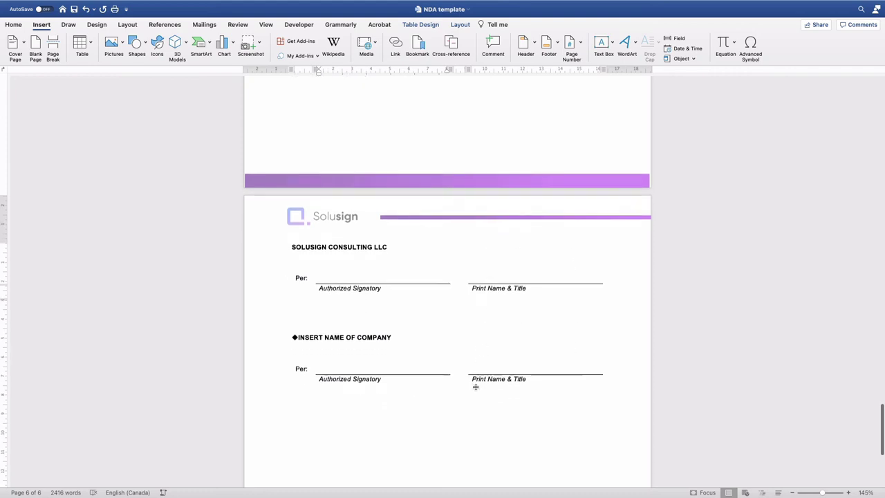
left_click(401, 385)
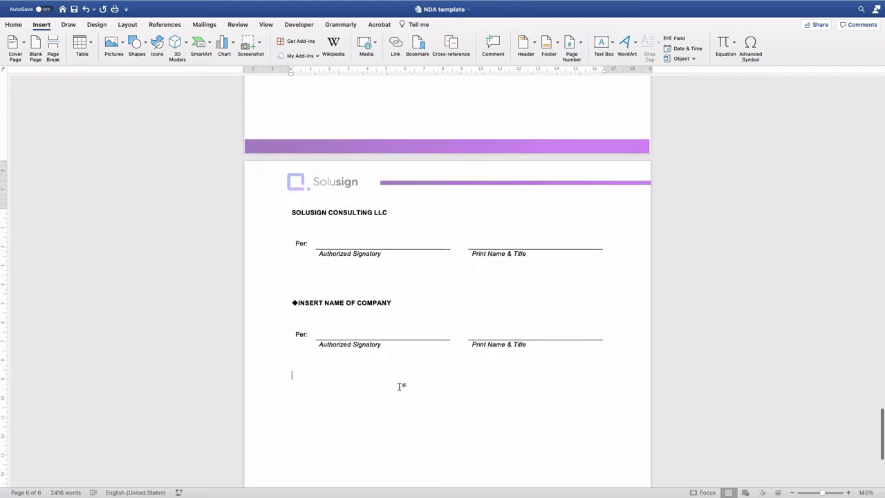
left_click(80, 44)
left_click(112, 108)
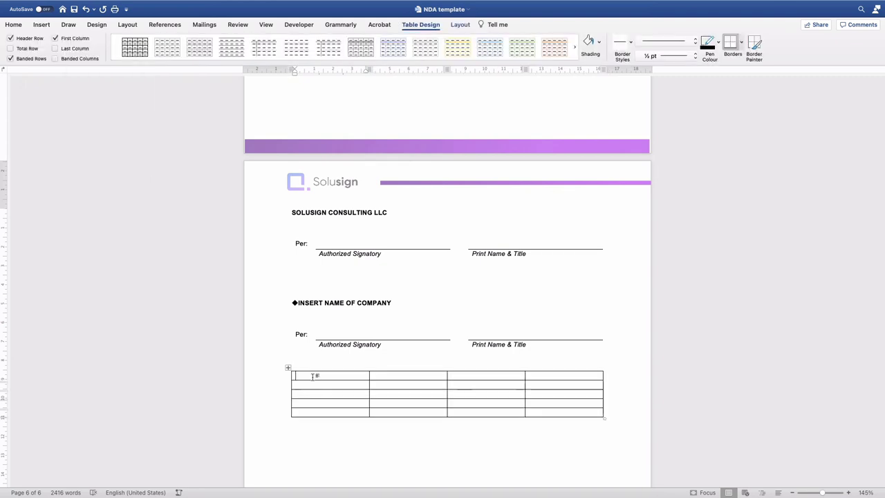
Step: Fill both label columns with Per:, Name:, Title:, Date: and bring up alignment options for the label cells
key("Down")
type("Per:\t\tPer:\t\tName:\t\tName:\t\tTitle:\t\tTitle:\t\tDate:\t\tDate:")
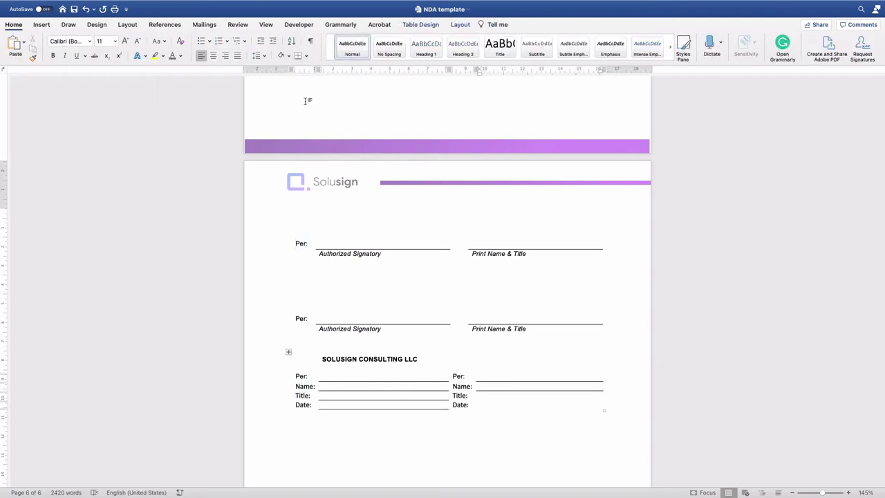
left_click_drag(457, 376, 459, 405)
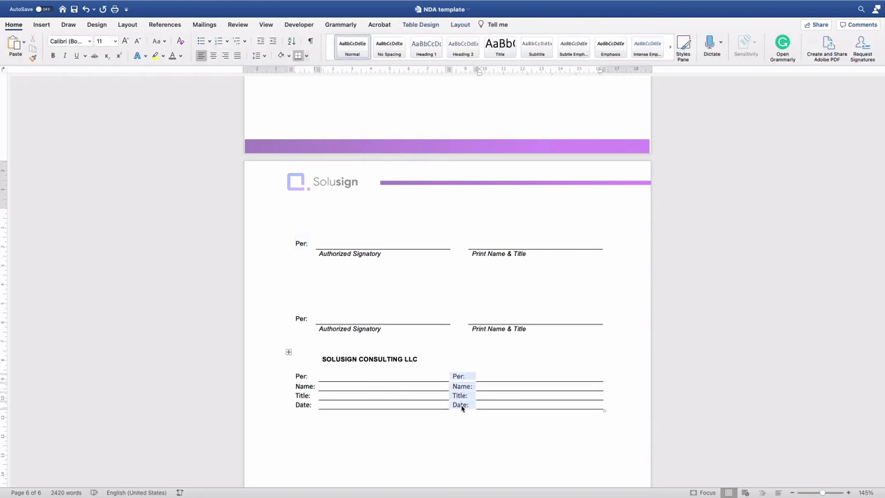
scroll(459, 408, "up", 5)
right_click(440, 346)
right_click(451, 345)
key("Escape")
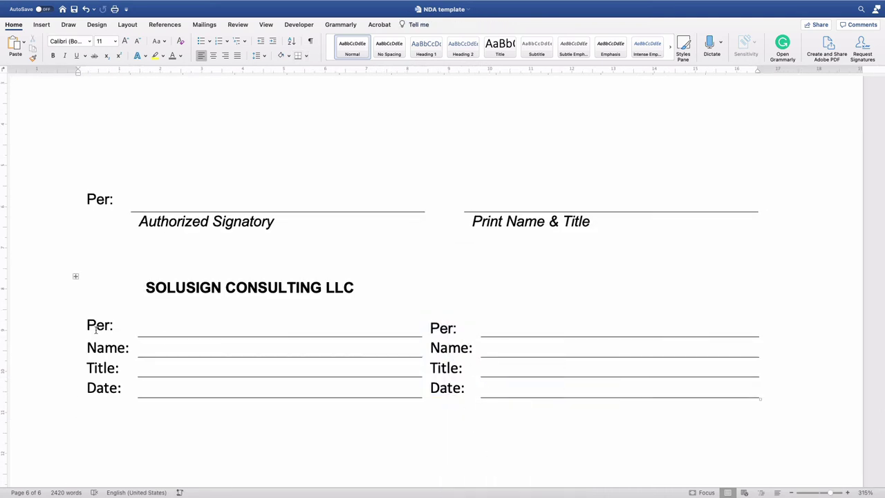
right_click(109, 345)
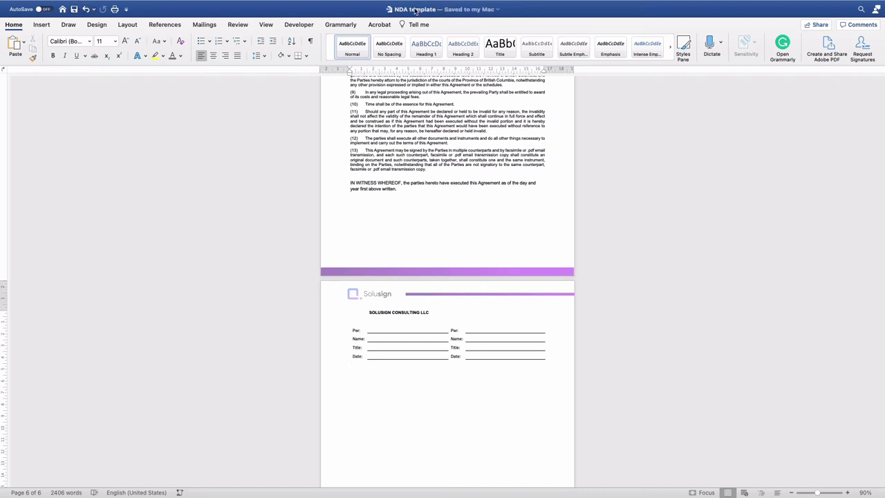
Step: Export a copy of the document as 'NDA template.pdf' in PDF format, best for electronic distribution
left_click(56, 5)
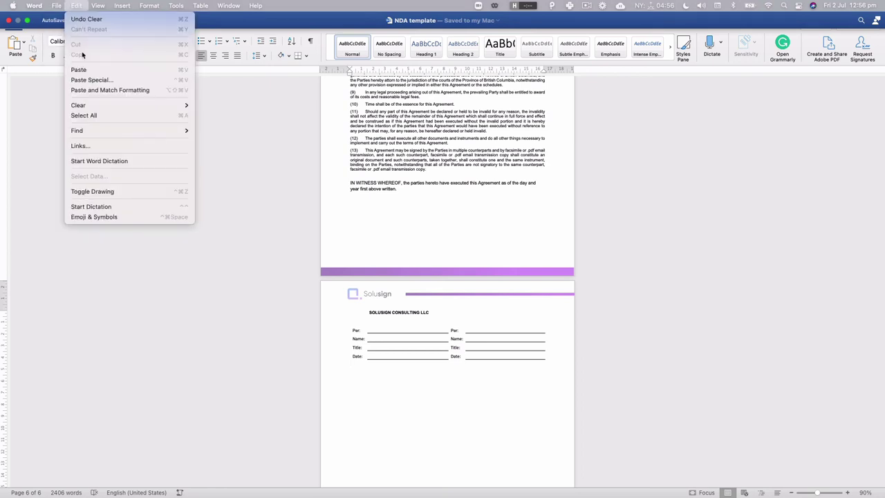
left_click(62, 85)
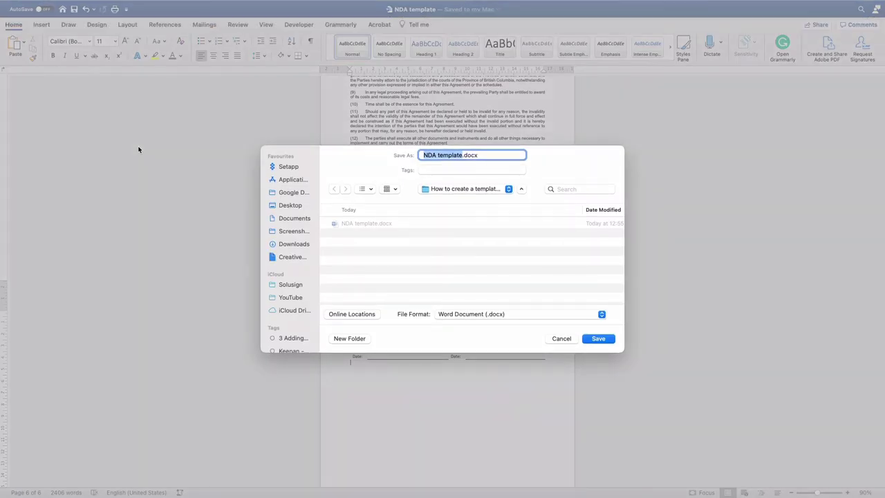
left_click(461, 154)
left_click(460, 315)
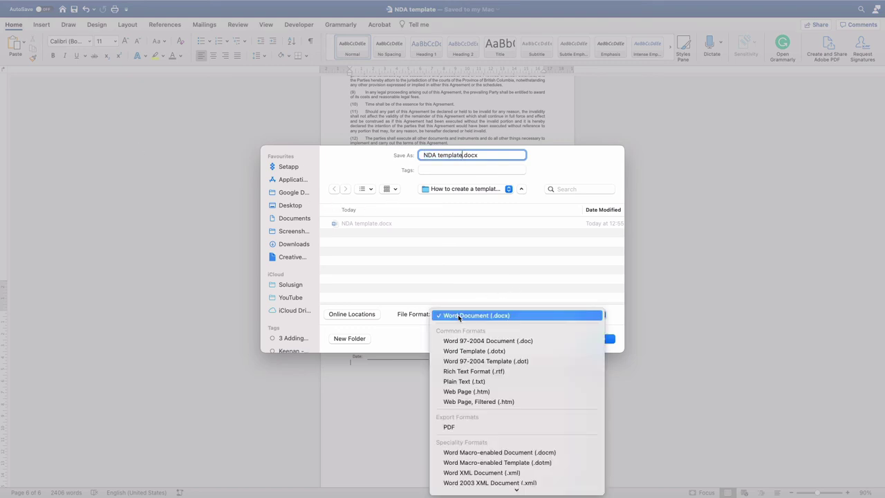
left_click(448, 426)
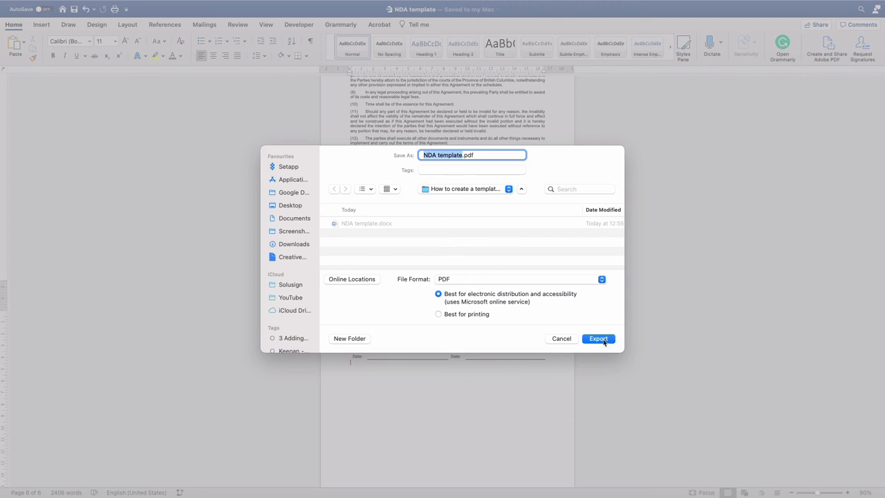
left_click(601, 338)
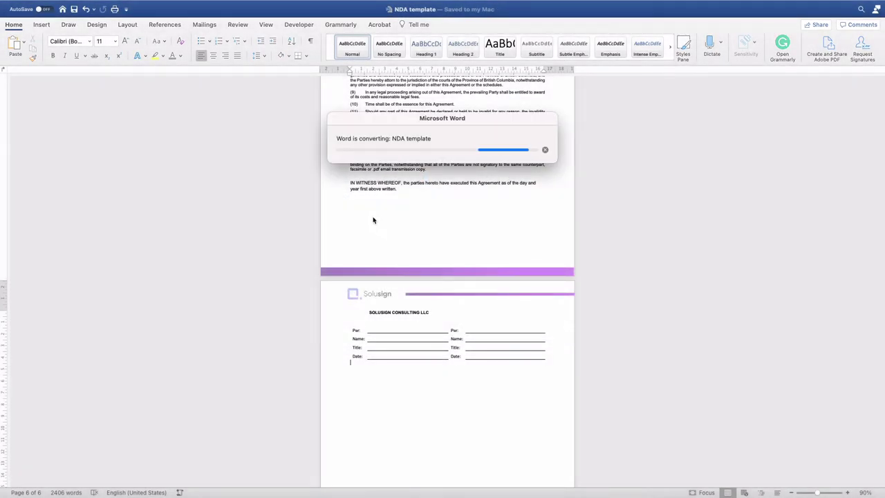